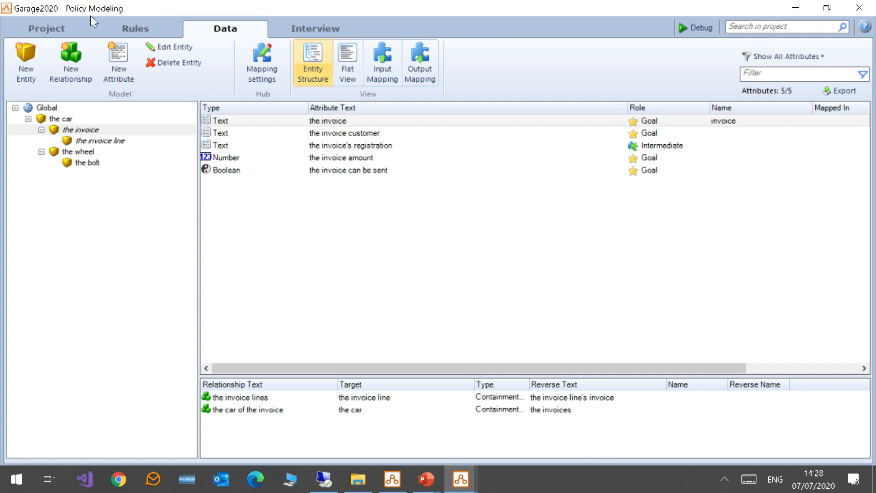
Inspect the global attributes and the rule details for 'the customer is content'.
{"action": "left_click", "coordinate": [44, 108]}
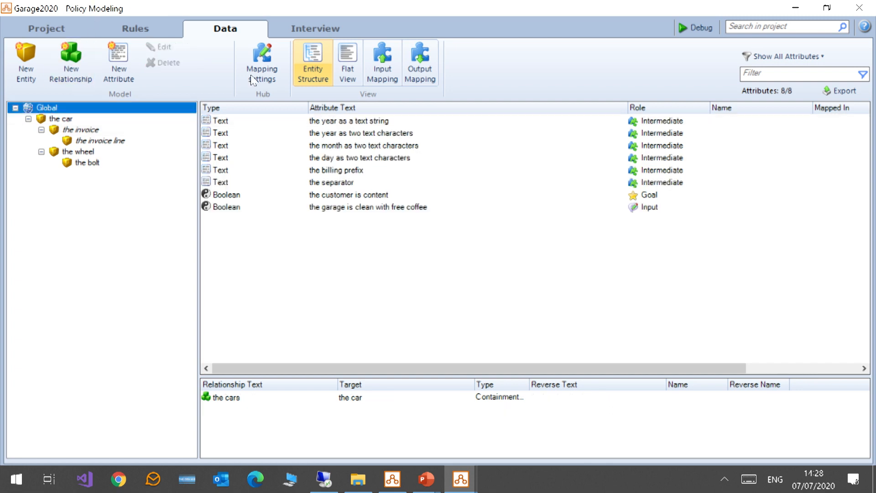
{"action": "left_click", "coordinate": [345, 197]}
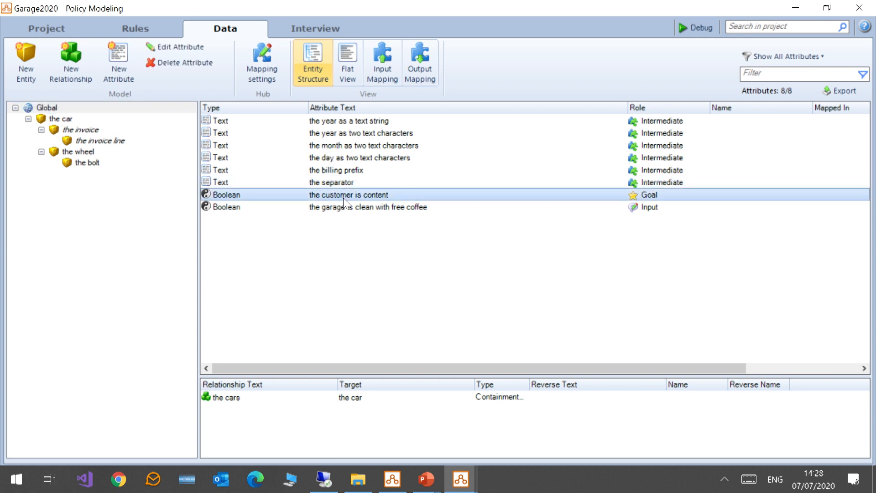
{"action": "mouse_move", "coordinate": [345, 202]}
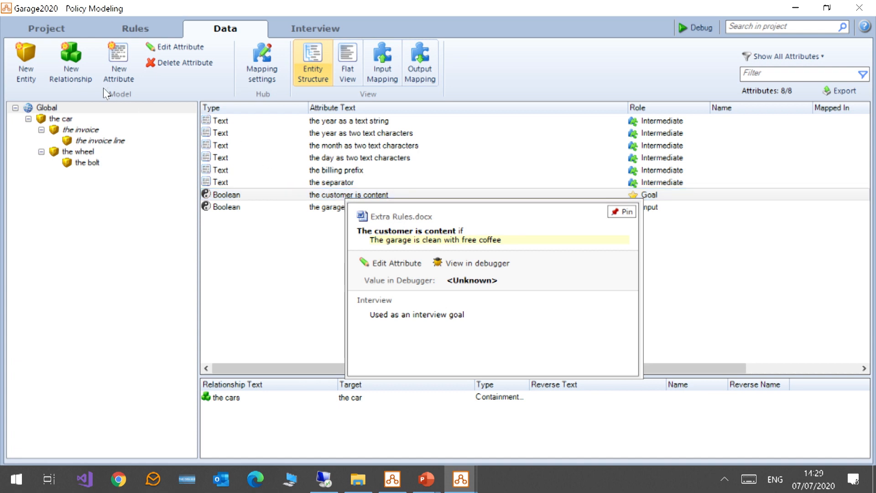
Add a new test case folder named Example to the project's test cases.
{"action": "left_click", "coordinate": [46, 30]}
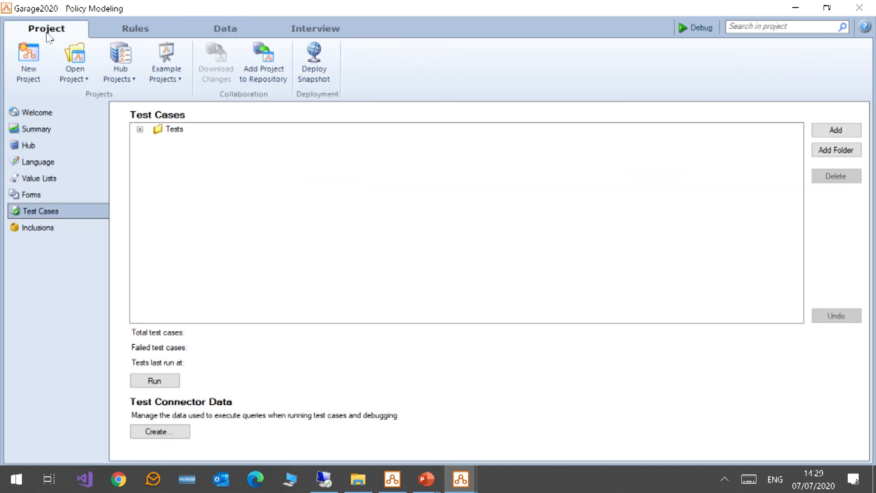
{"action": "left_click", "coordinate": [830, 155]}
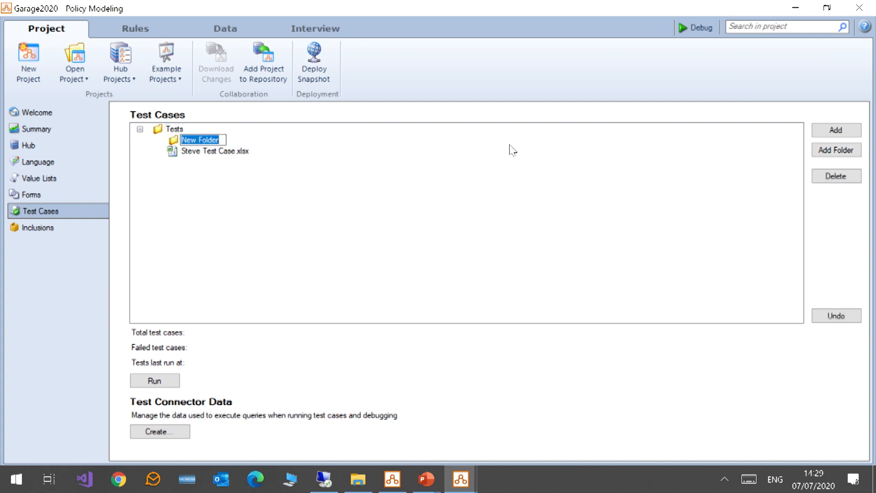
{"action": "type", "text": "Example"}
{"action": "key", "text": "Return"}
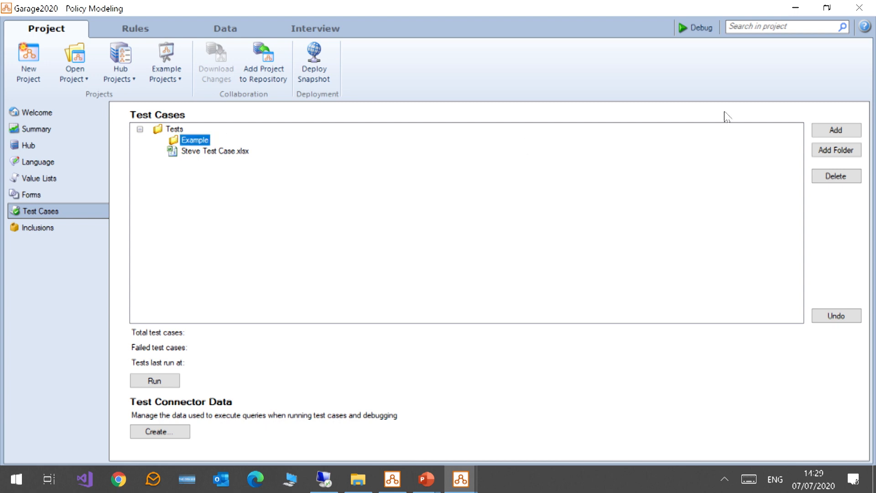
Add a new test case workbook named Example Test Case inside the Example folder.
{"action": "left_click", "coordinate": [834, 131]}
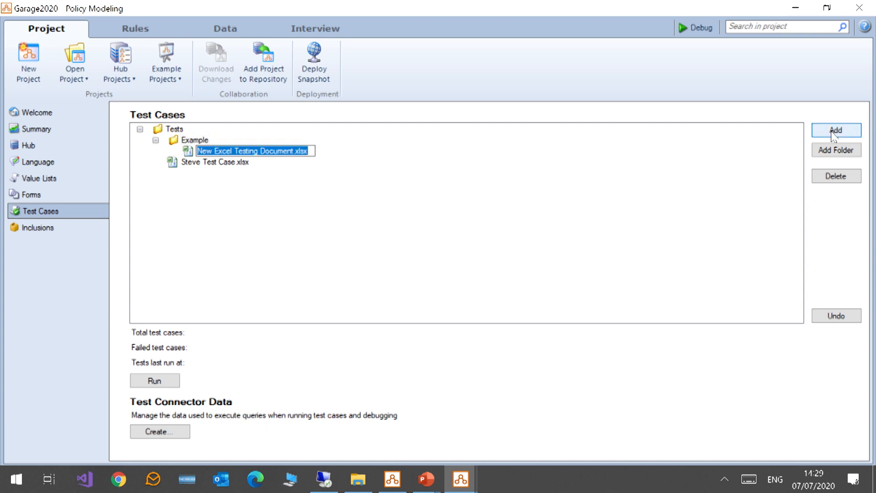
{"action": "type", "text": "Example Test Case"}
{"action": "key", "text": "Return"}
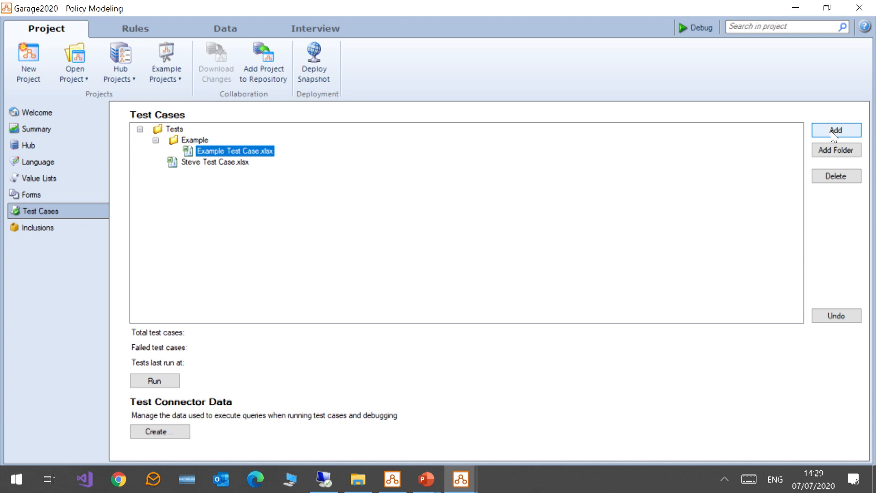
Open the Example Test Case workbook in Excel, maximize the window and zoom to 130%.
{"action": "left_click", "coordinate": [834, 132]}
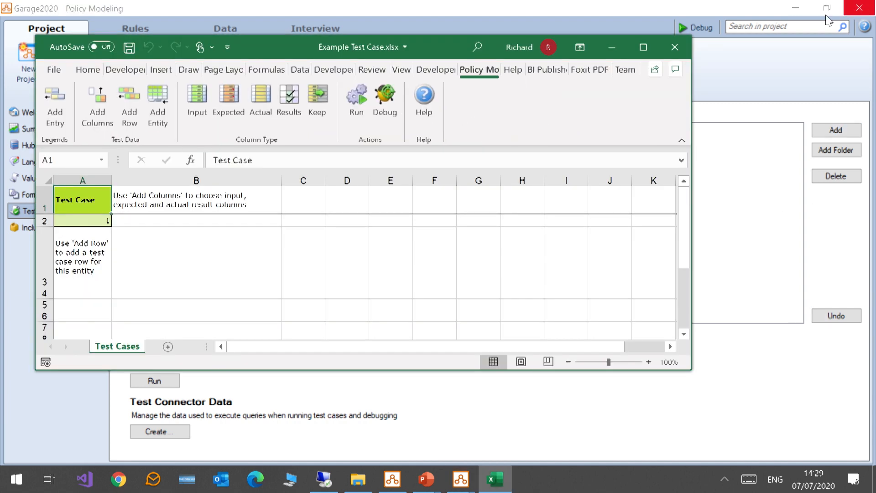
{"action": "left_click", "coordinate": [645, 47]}
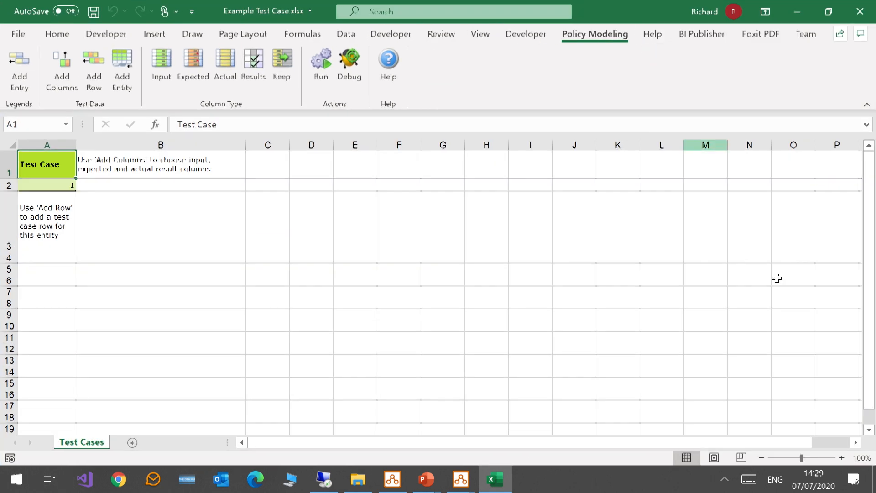
{"action": "left_click", "coordinate": [841, 458]}
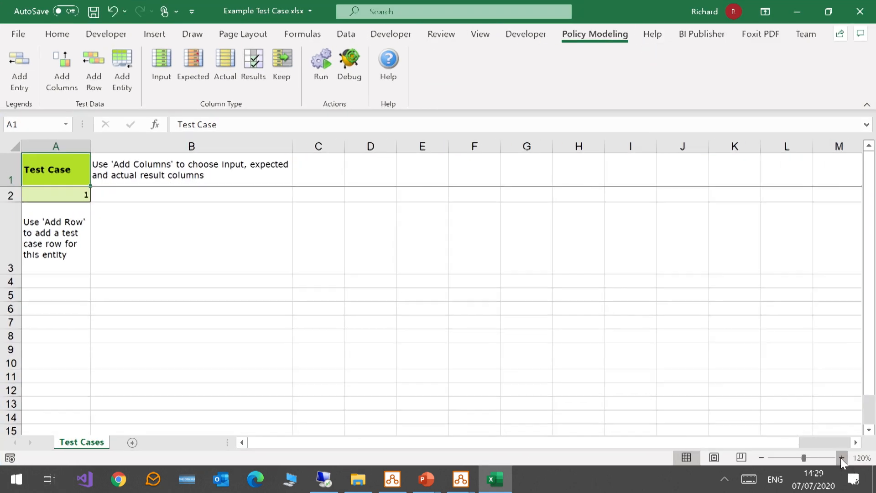
{"action": "left_click", "coordinate": [841, 458]}
{"action": "left_click", "coordinate": [841, 458]}
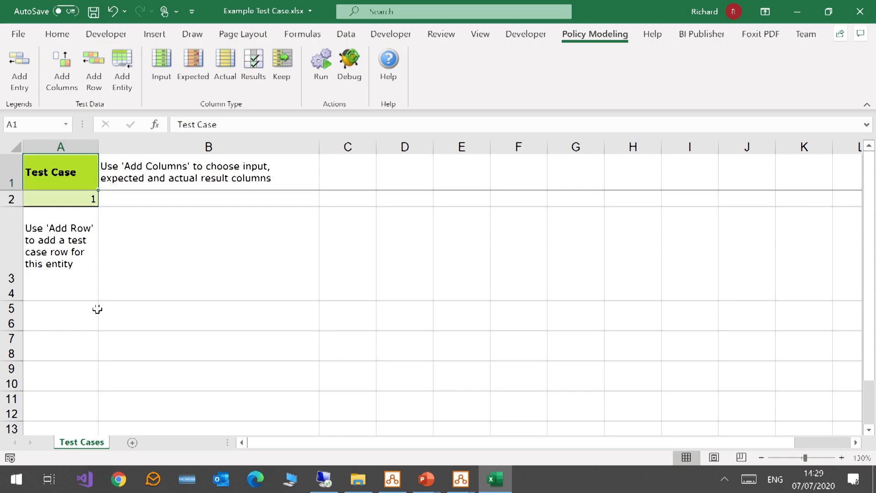
Add a Legends sheet, then add four more test case rows on the Test Cases sheet.
{"action": "left_click", "coordinate": [21, 61]}
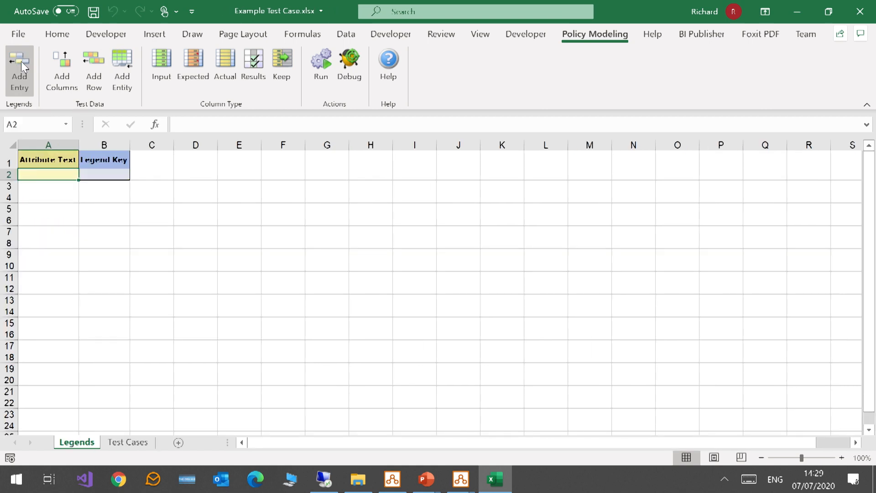
{"action": "left_click", "coordinate": [131, 443]}
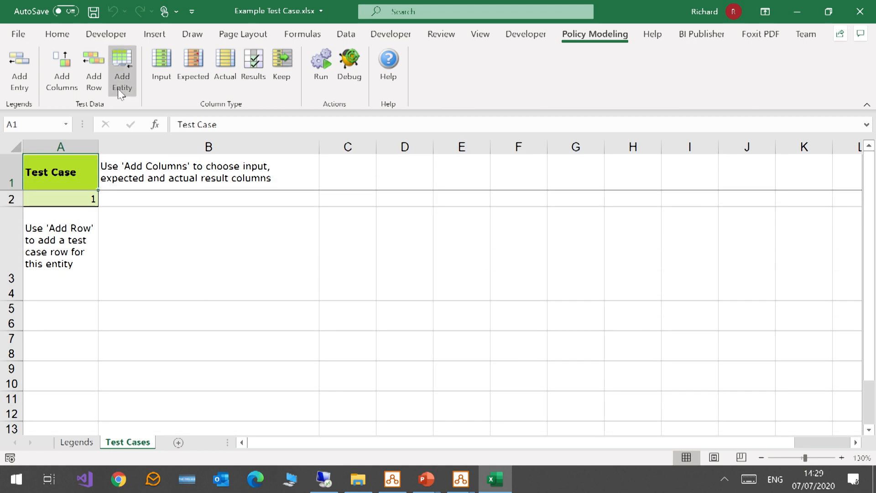
{"action": "left_click", "coordinate": [95, 75]}
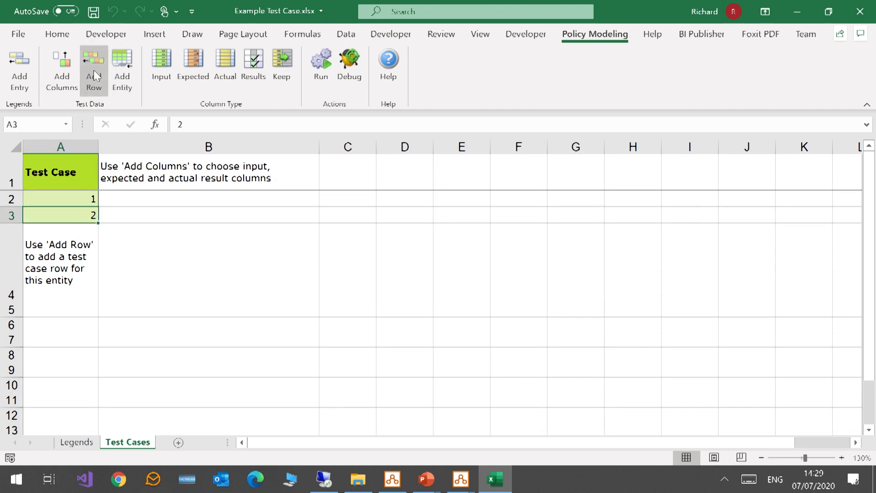
{"action": "left_click", "coordinate": [95, 75]}
{"action": "left_click", "coordinate": [95, 75]}
{"action": "left_click", "coordinate": [95, 75]}
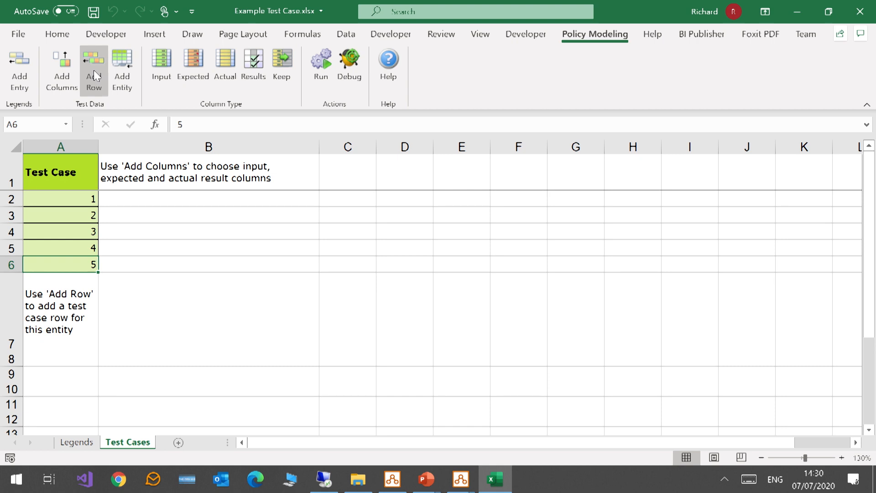
Add columns for 'the customer is content' as actual values only and 'the garage is clean with free coffee' as input.
{"action": "left_click", "coordinate": [58, 65]}
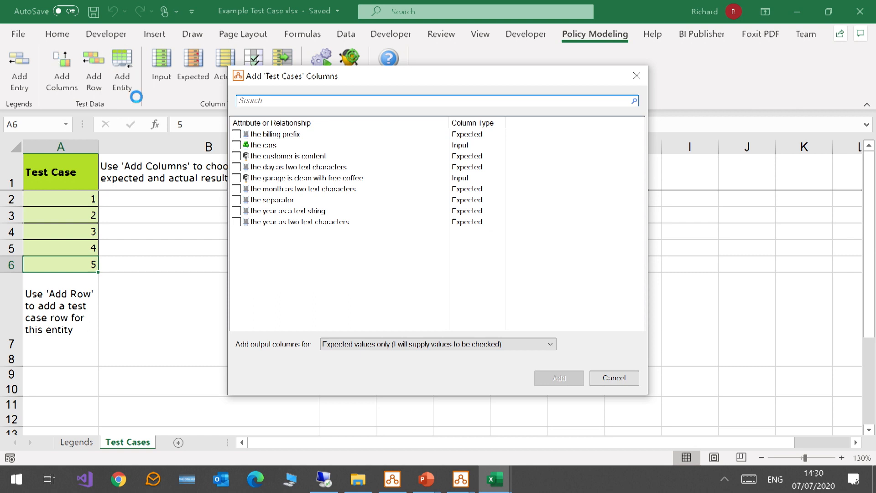
{"action": "left_click", "coordinate": [237, 157]}
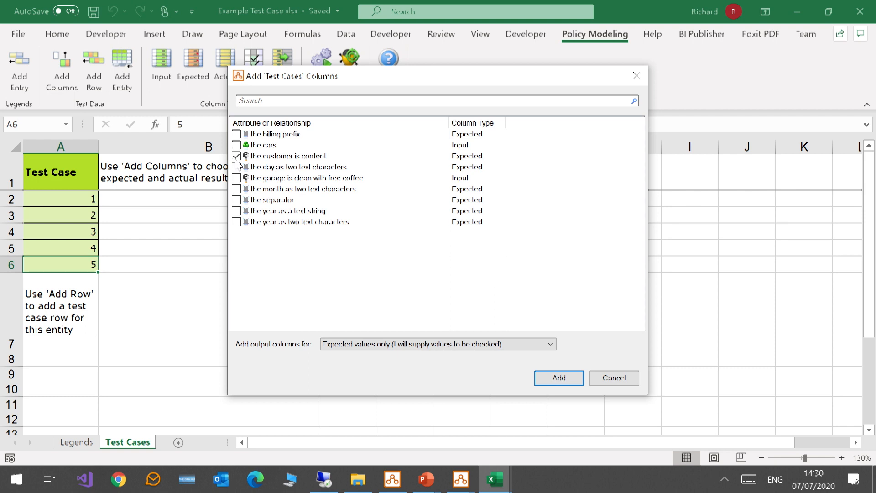
{"action": "left_click", "coordinate": [481, 158]}
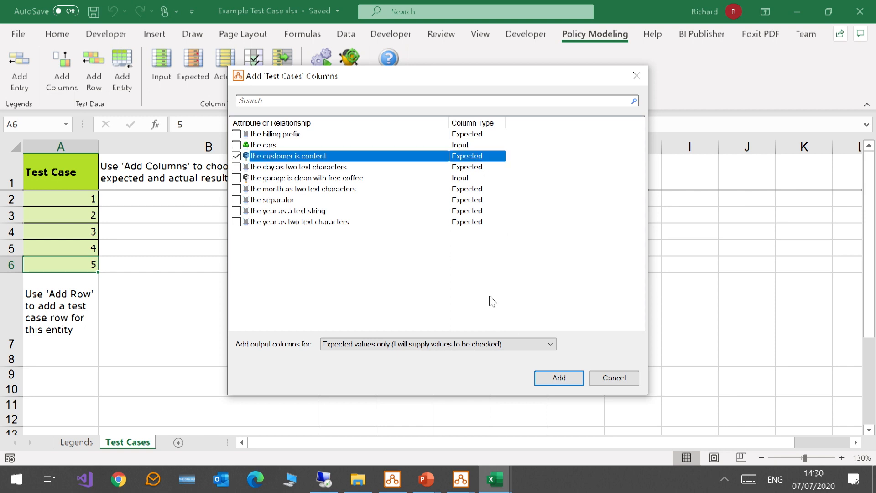
{"action": "left_click", "coordinate": [510, 348]}
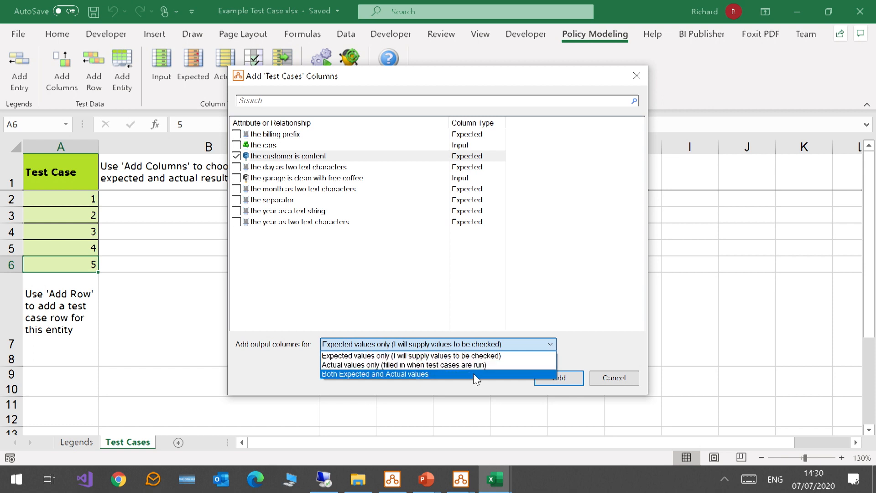
{"action": "left_click", "coordinate": [477, 369]}
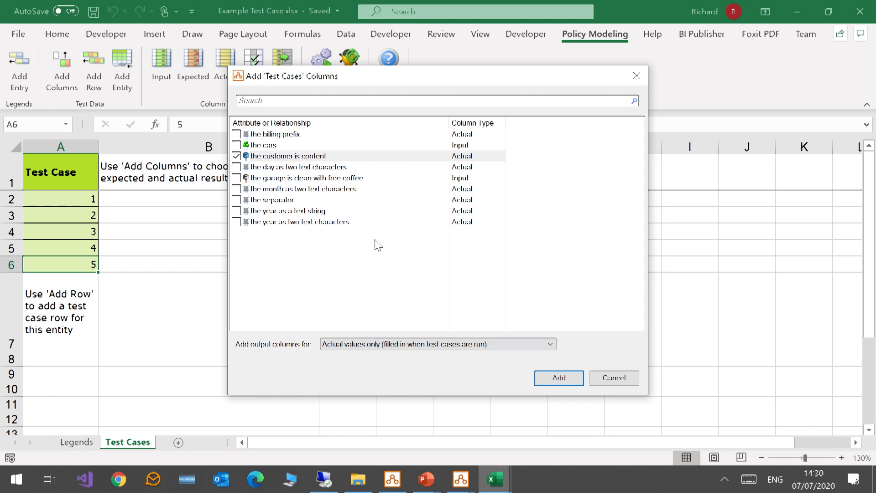
{"action": "left_click", "coordinate": [236, 178]}
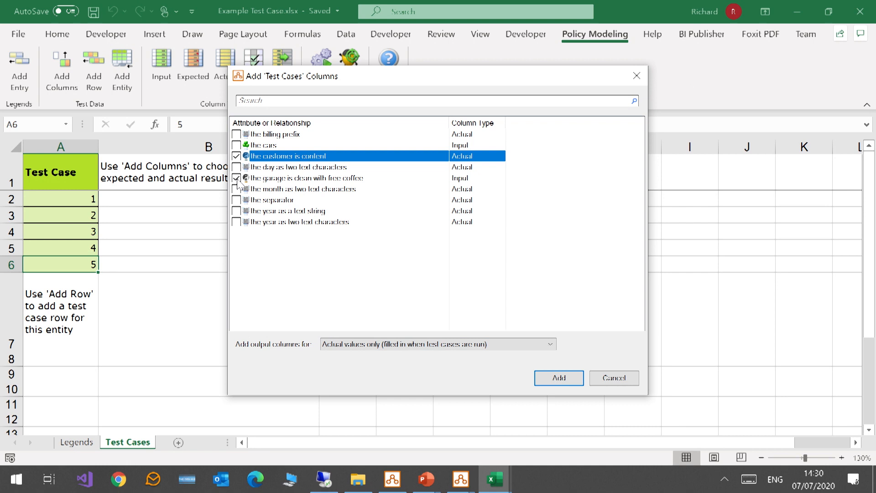
{"action": "left_click", "coordinate": [554, 378]}
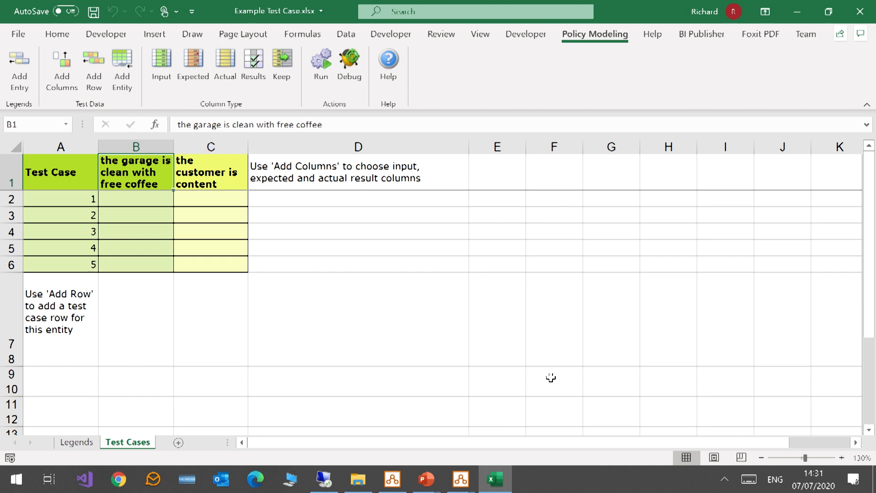
Enter FALSE for test case 1 and TRUE for test case 2 under 'the garage is clean with free coffee'.
{"action": "left_click", "coordinate": [228, 201]}
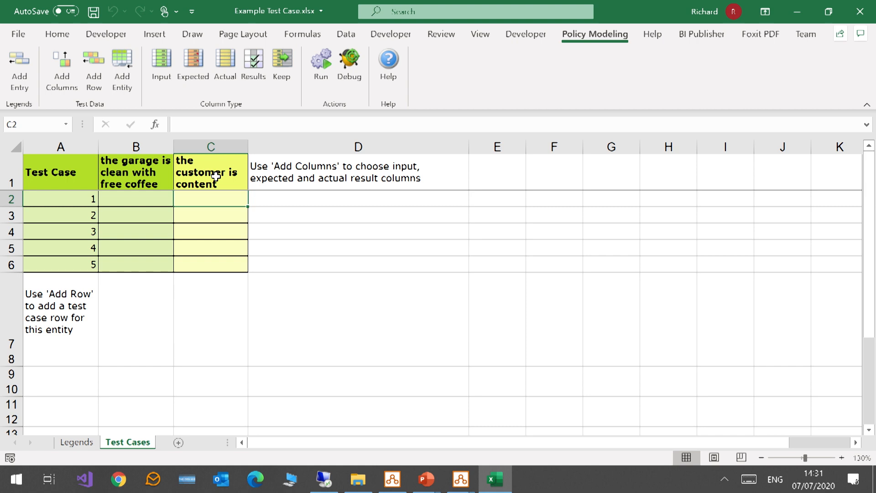
{"action": "left_click", "coordinate": [122, 203]}
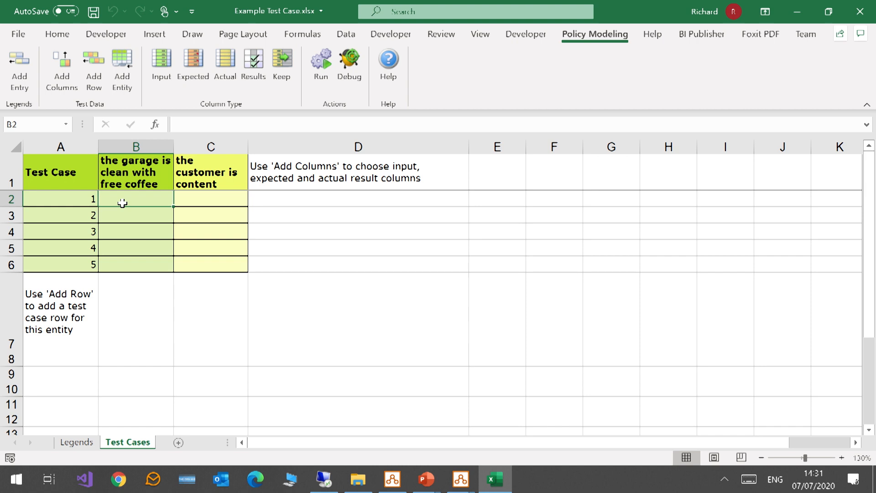
{"action": "type", "text": "FALSE"}
{"action": "key", "text": "Return"}
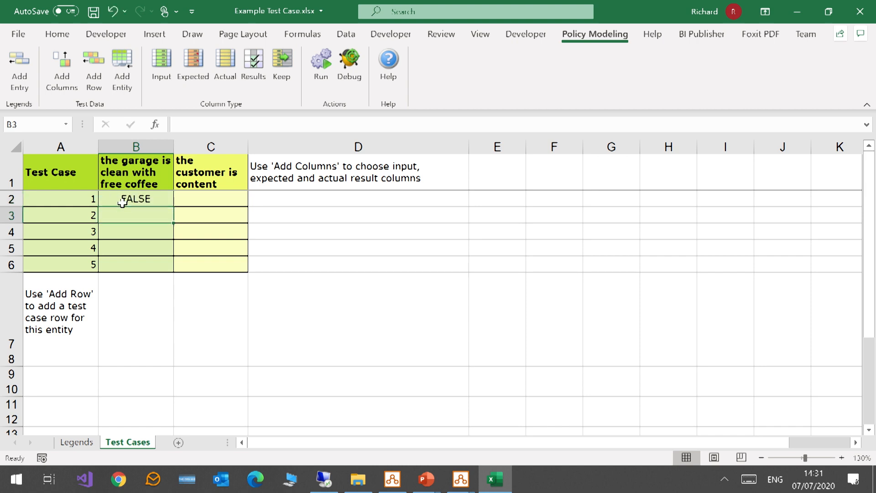
{"action": "type", "text": "TRUE"}
{"action": "key", "text": "Return"}
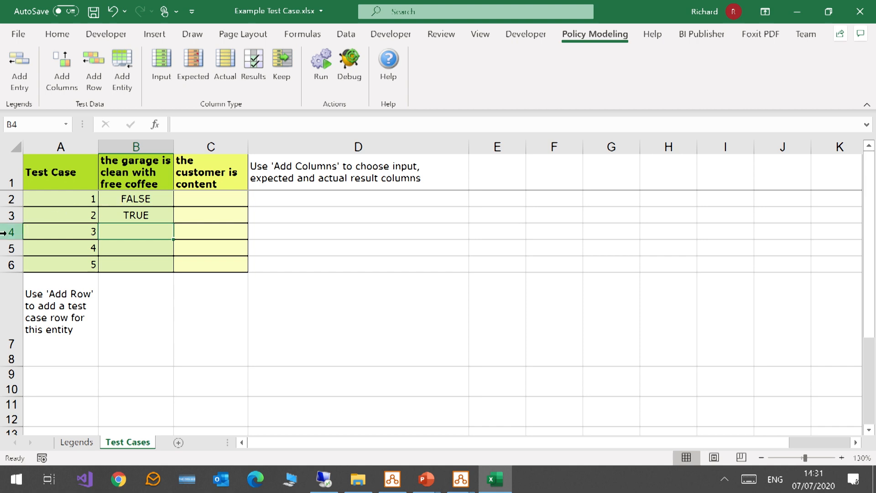
Delete the test case rows 3 to 5 from the sheet.
{"action": "left_click_drag", "start_coordinate": [4, 233], "coordinate": [33, 256]}
{"action": "right_click", "coordinate": [33, 257]}
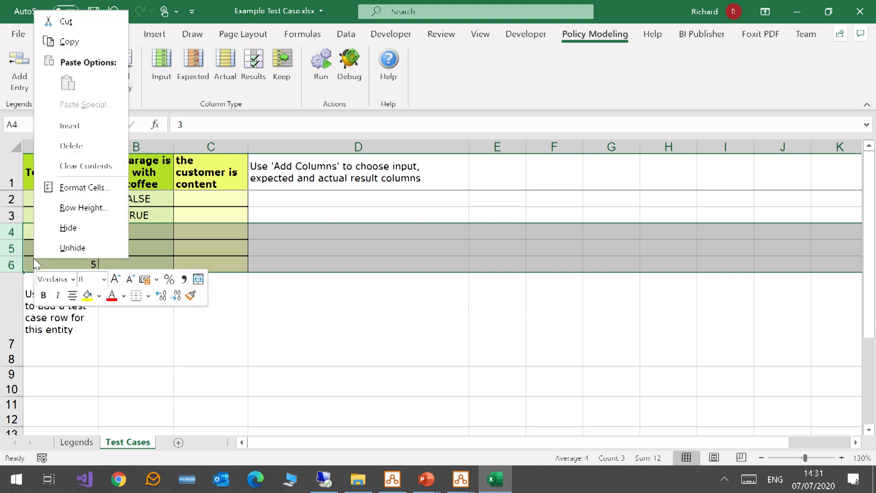
{"action": "left_click", "coordinate": [81, 146]}
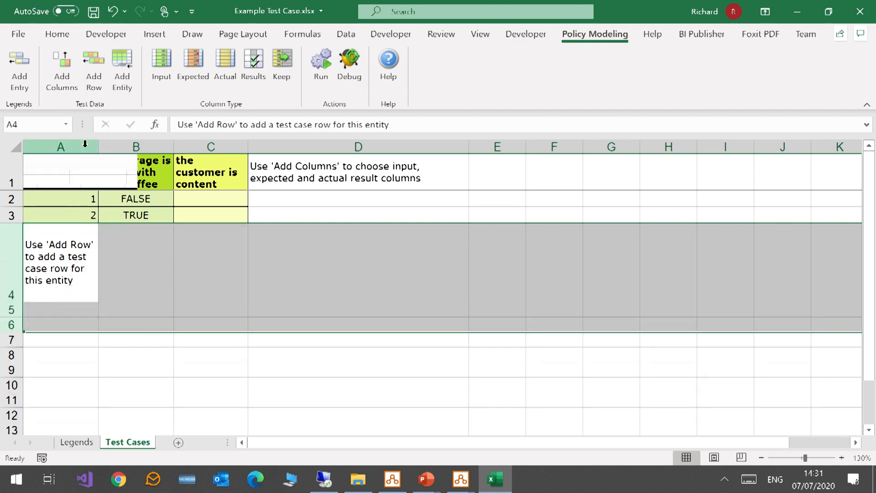
{"action": "left_click", "coordinate": [257, 287]}
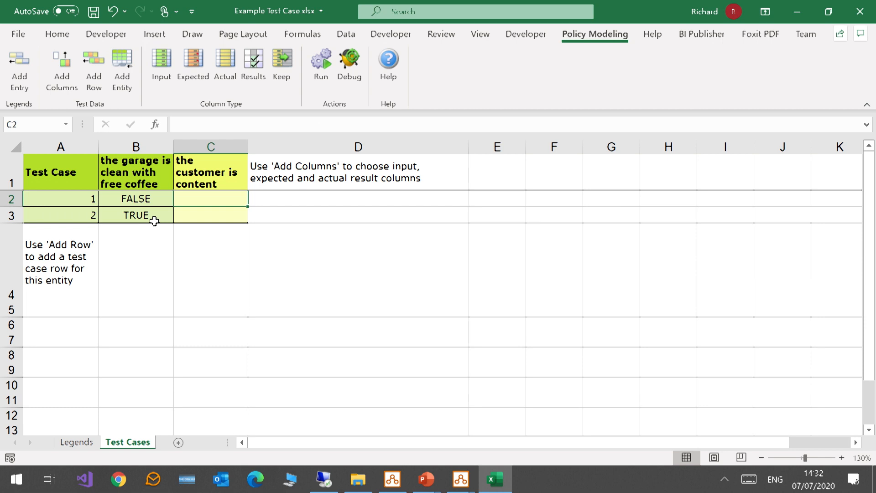
Run the test cases and close the results message.
{"action": "left_click", "coordinate": [323, 69]}
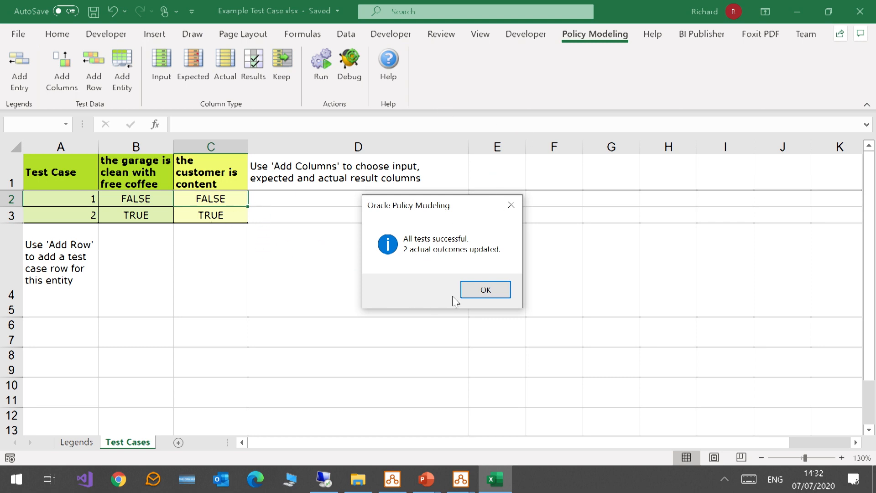
{"action": "left_click", "coordinate": [472, 296]}
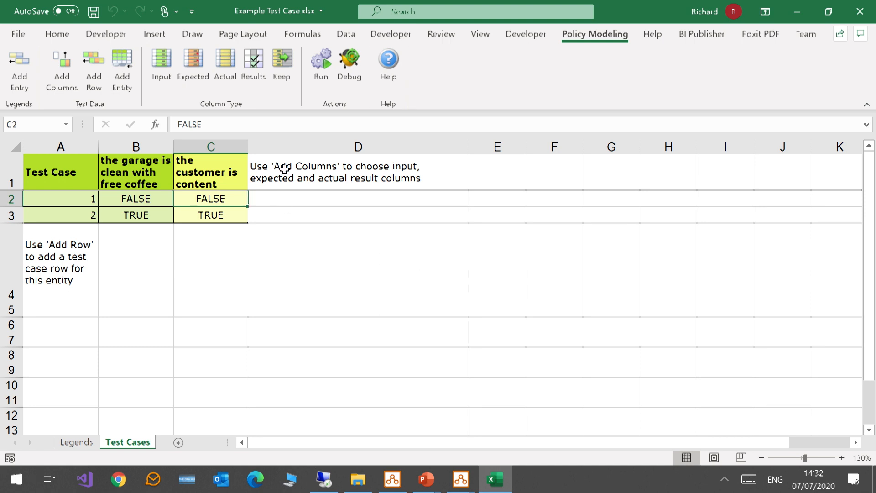
Add an expected-values-only column for 'the customer is content' to the test case sheet.
{"action": "left_click", "coordinate": [284, 146]}
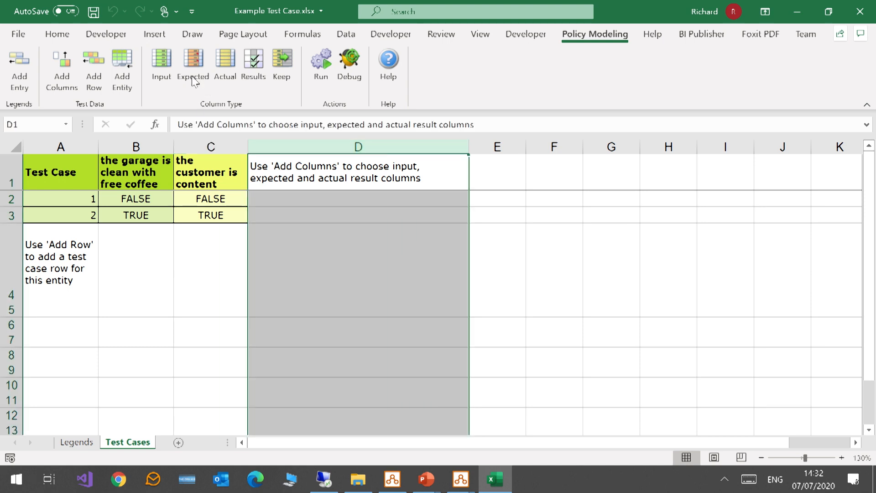
{"action": "left_click", "coordinate": [194, 61]}
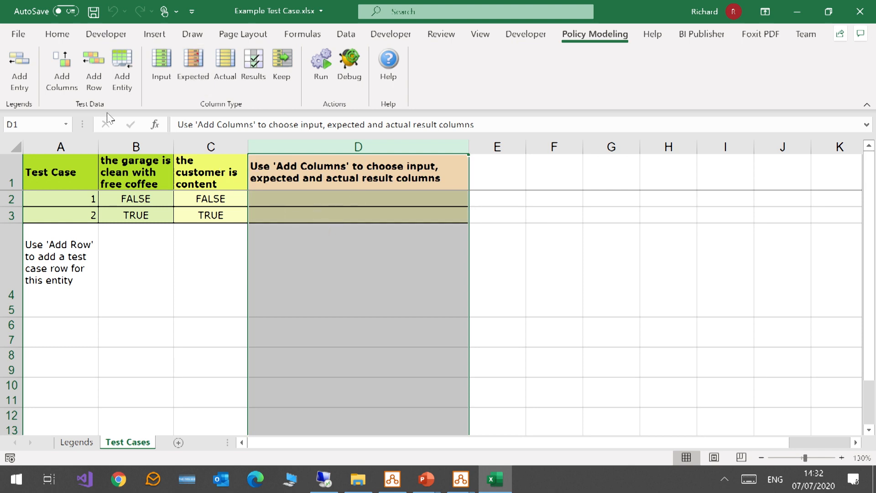
{"action": "left_click", "coordinate": [49, 70]}
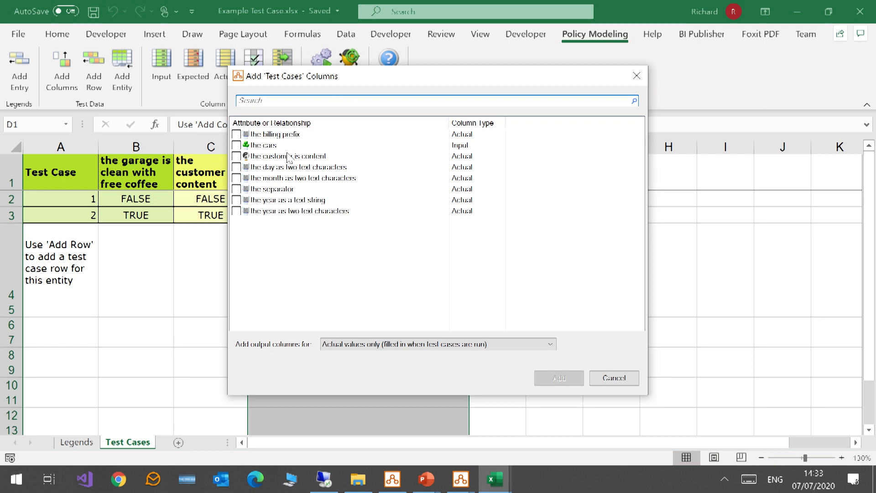
{"action": "left_click", "coordinate": [236, 156]}
{"action": "left_click", "coordinate": [476, 344]}
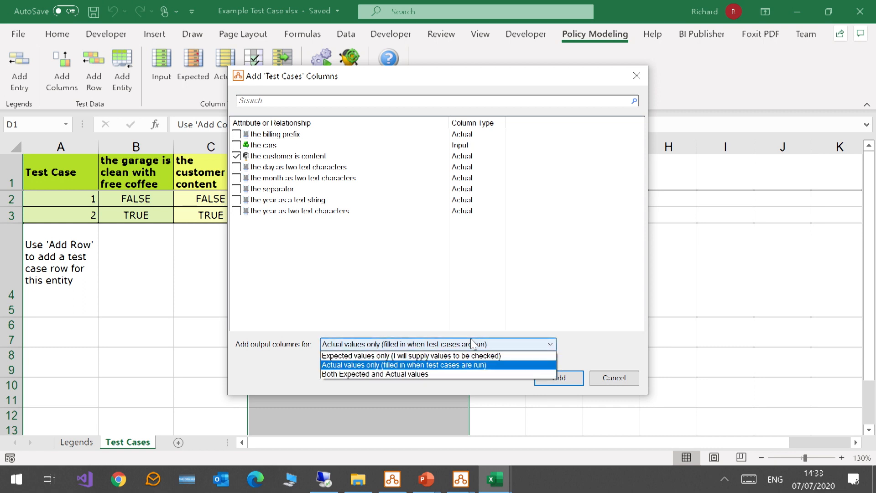
{"action": "left_click", "coordinate": [451, 356]}
{"action": "left_click", "coordinate": [551, 380]}
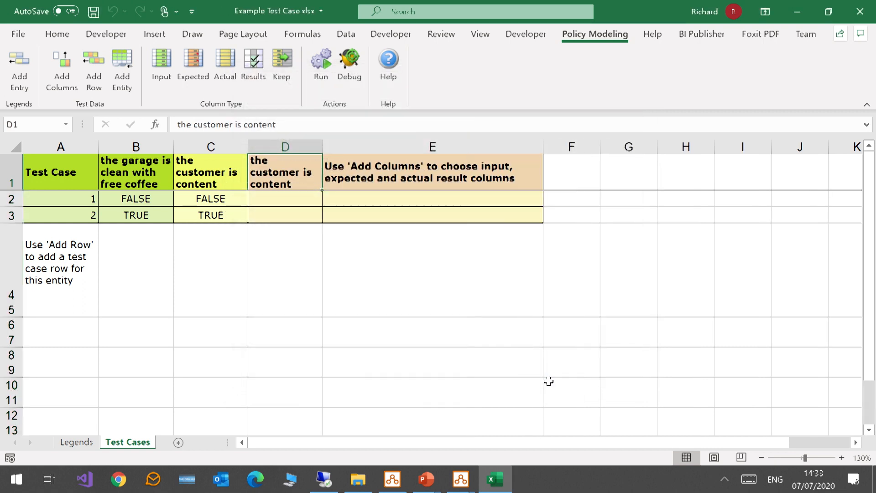
Delete the leftover helper column E next to the new expected column.
{"action": "left_click", "coordinate": [436, 147]}
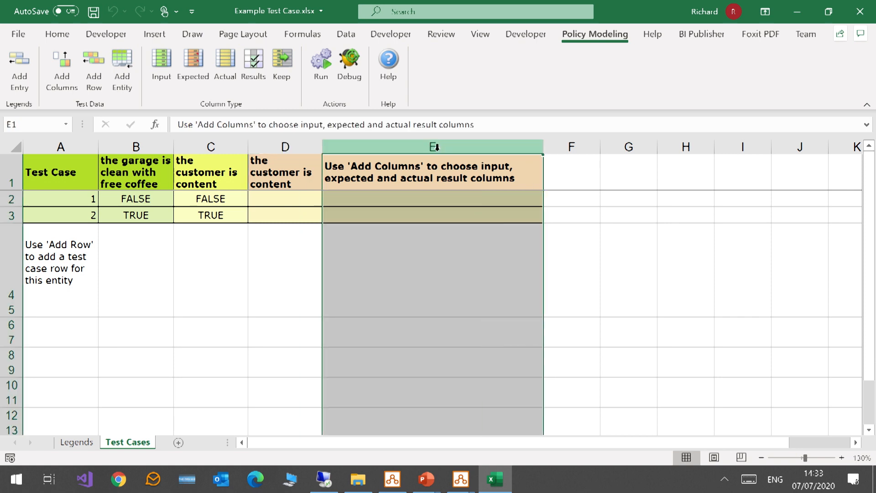
{"action": "right_click", "coordinate": [477, 145]}
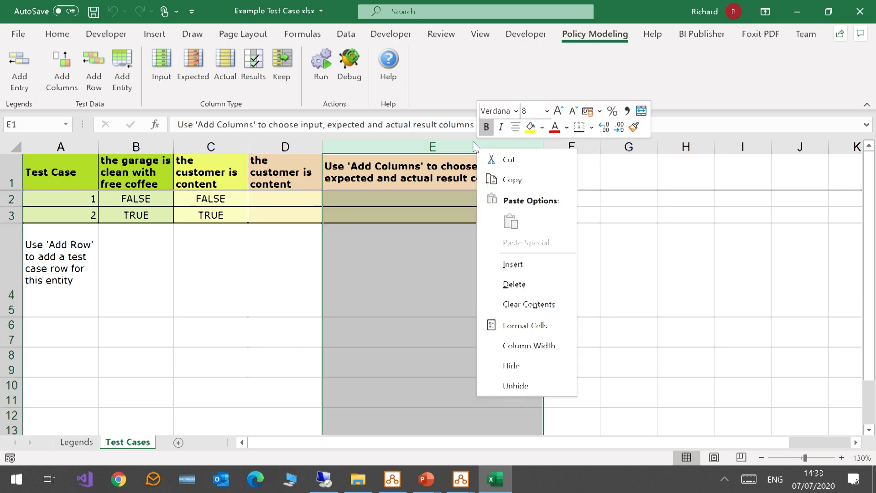
{"action": "left_click", "coordinate": [512, 285]}
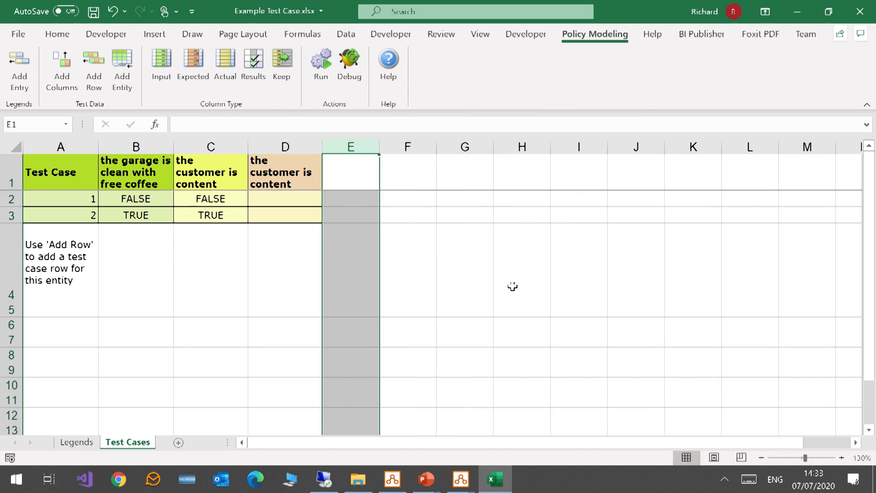
Enter TRUE as the expected 'the customer is content' value for test cases 1 and 2.
{"action": "left_click", "coordinate": [200, 170]}
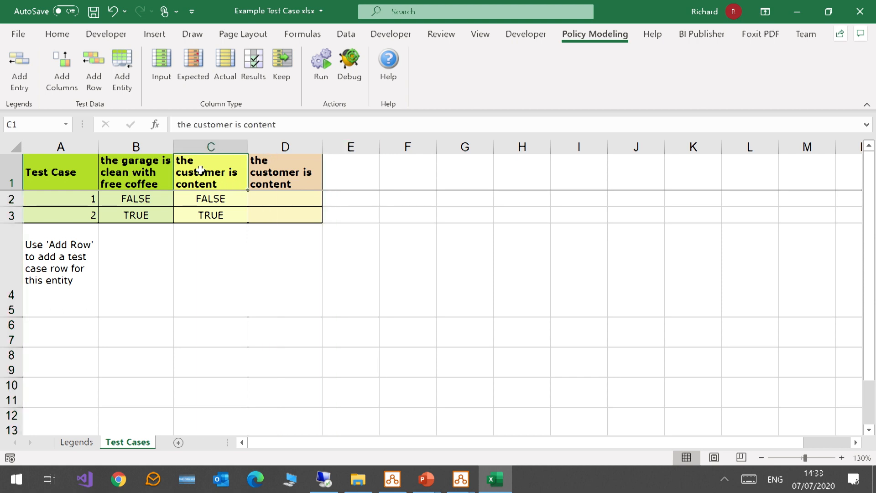
{"action": "left_click", "coordinate": [294, 179]}
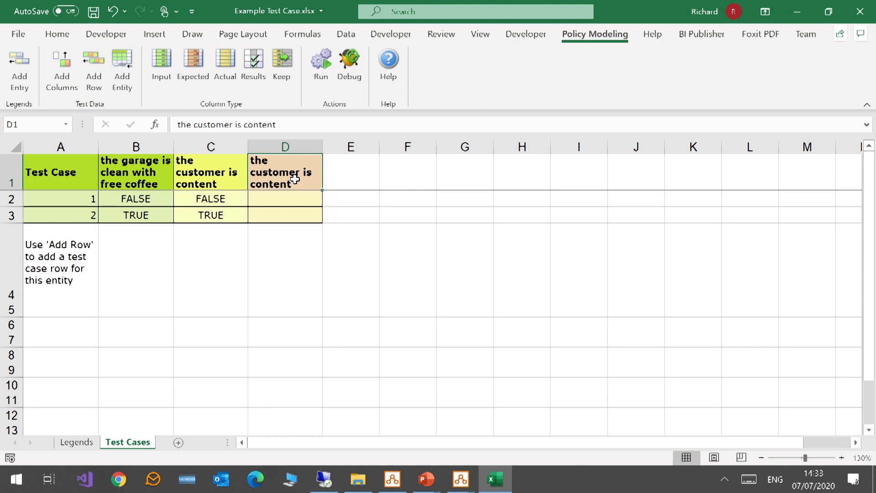
{"action": "key", "text": "Return"}
{"action": "type", "text": "TUR"}
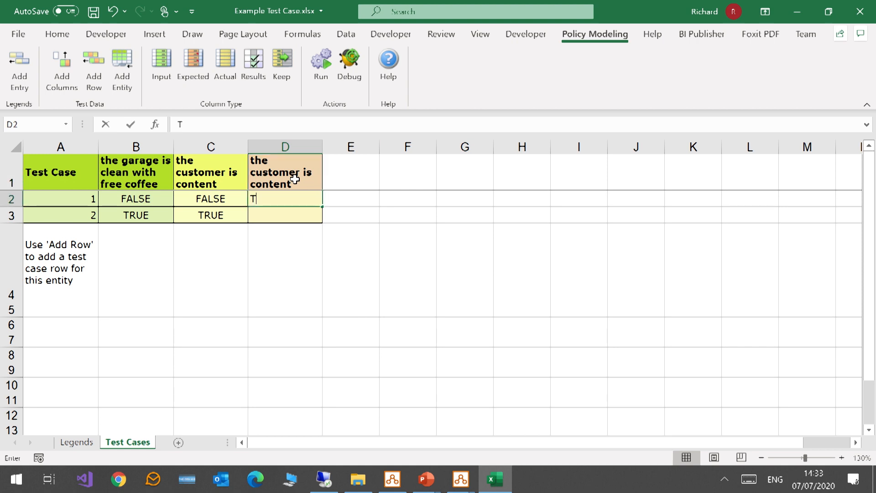
{"action": "key", "text": "BackSpace"}
{"action": "key", "text": "BackSpace"}
{"action": "type", "text": "RUE"}
{"action": "key", "text": "Return"}
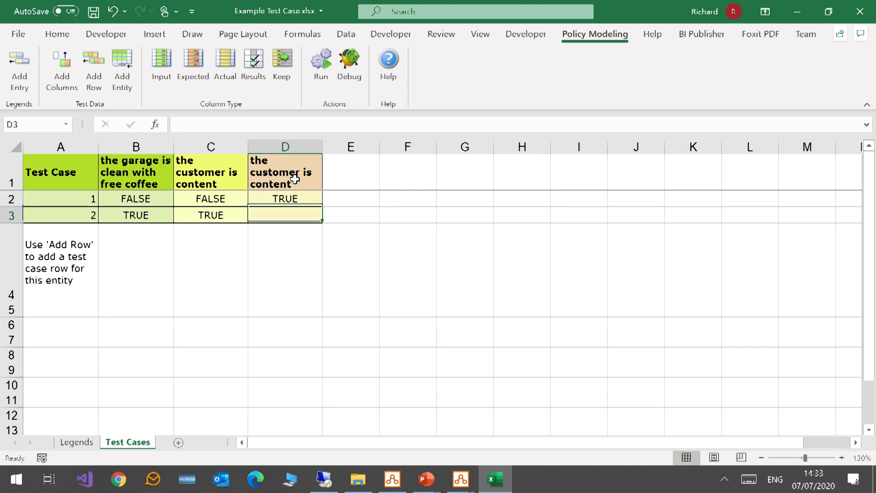
{"action": "type", "text": "TRUE"}
{"action": "key", "text": "Up"}
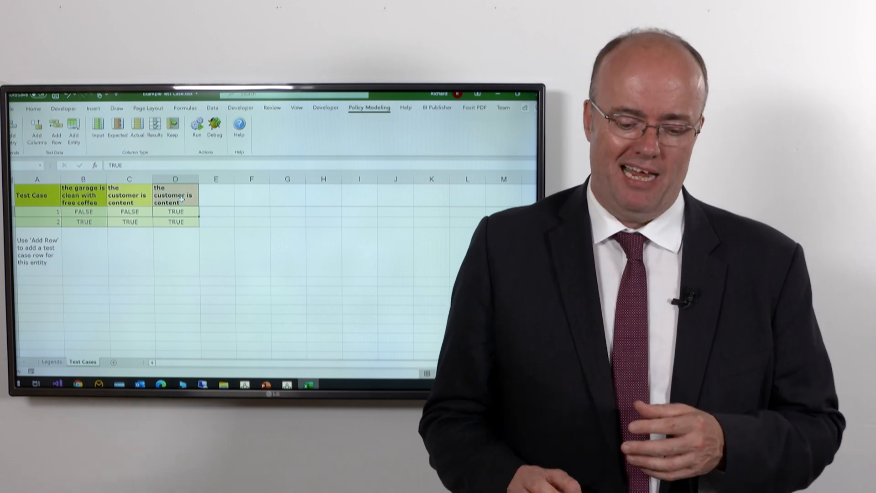
Clear the actual 'the customer is content' values for both test cases.
{"action": "left_click", "coordinate": [120, 212]}
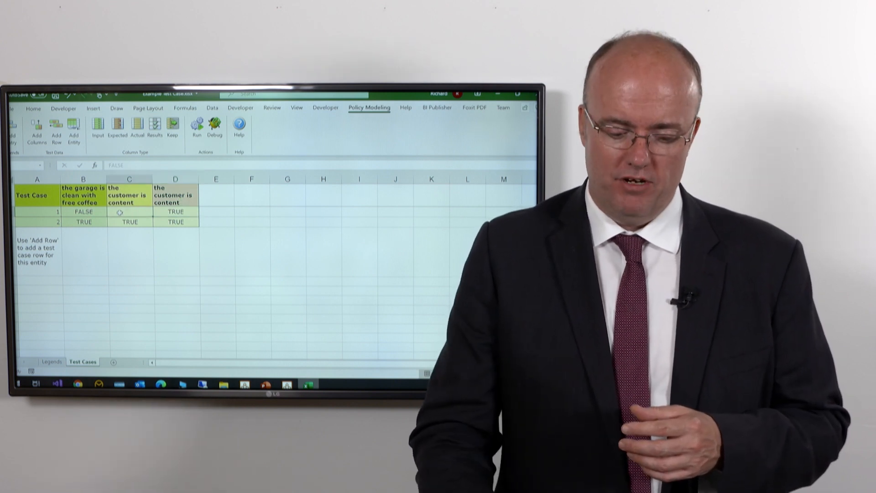
{"action": "key", "text": "Delete"}
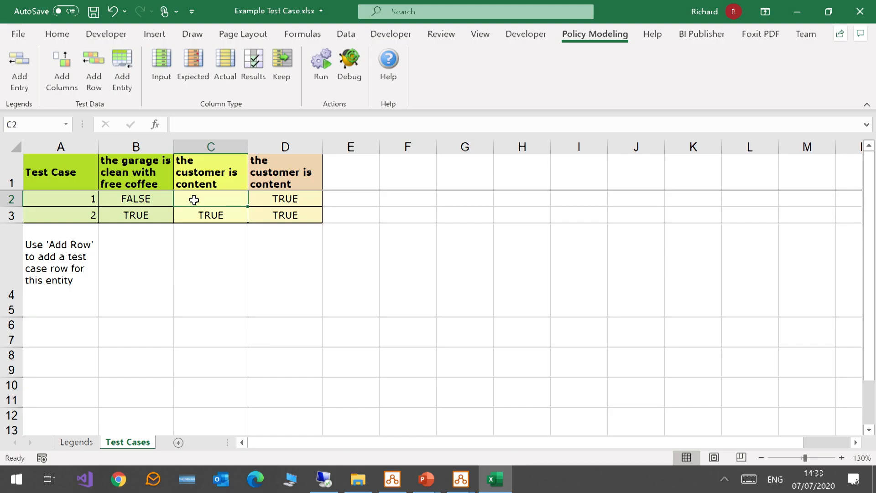
{"action": "key", "text": "Down"}
{"action": "key", "text": "Delete"}
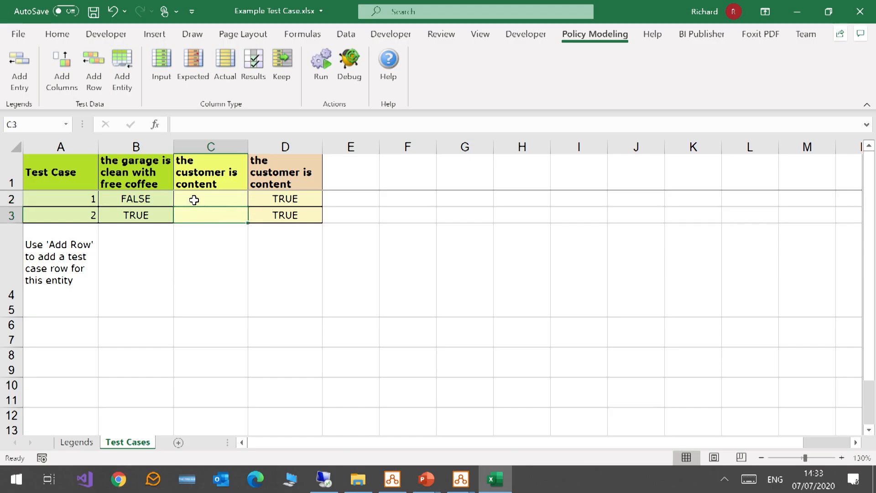
Run the test cases again and dismiss the results message.
{"action": "left_click", "coordinate": [321, 64]}
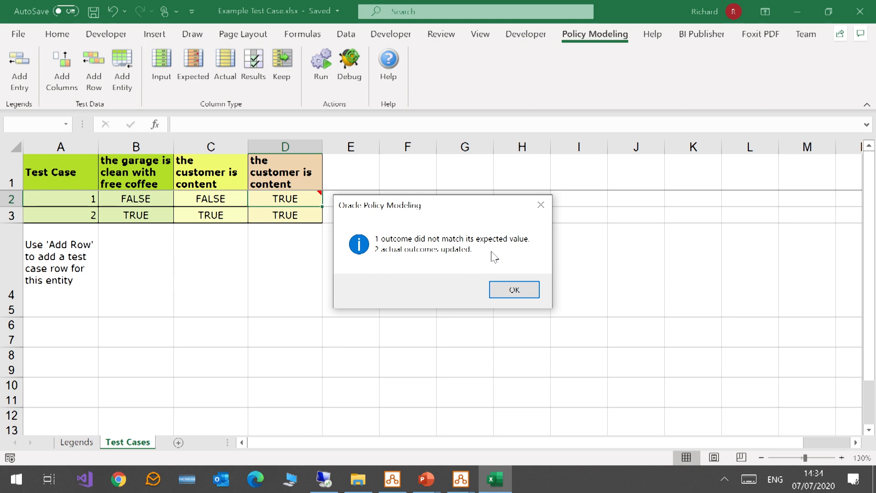
{"action": "left_click", "coordinate": [512, 289]}
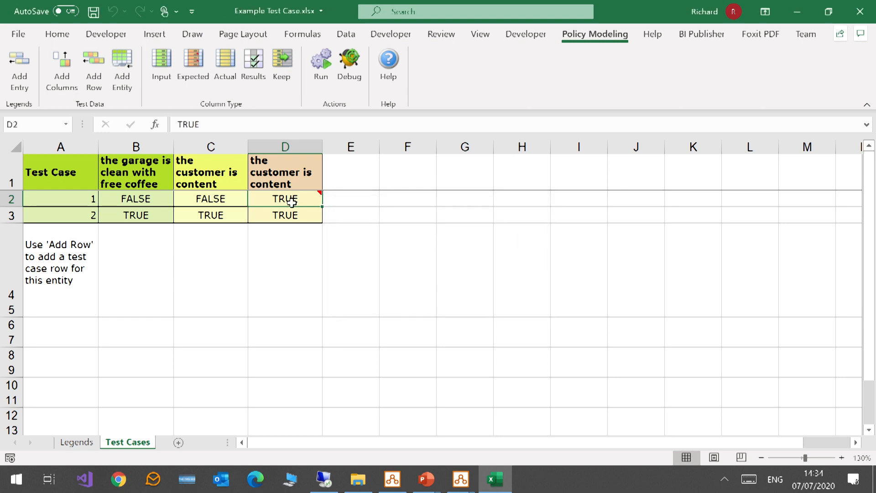
Open test case 1 in the debugger and show the decision behind 'the customer is content'.
{"action": "mouse_move", "coordinate": [302, 197]}
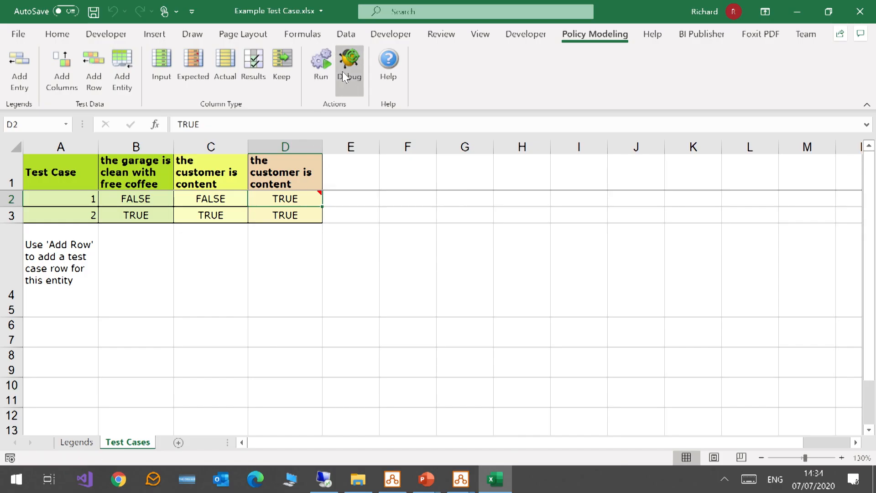
{"action": "left_click", "coordinate": [77, 196]}
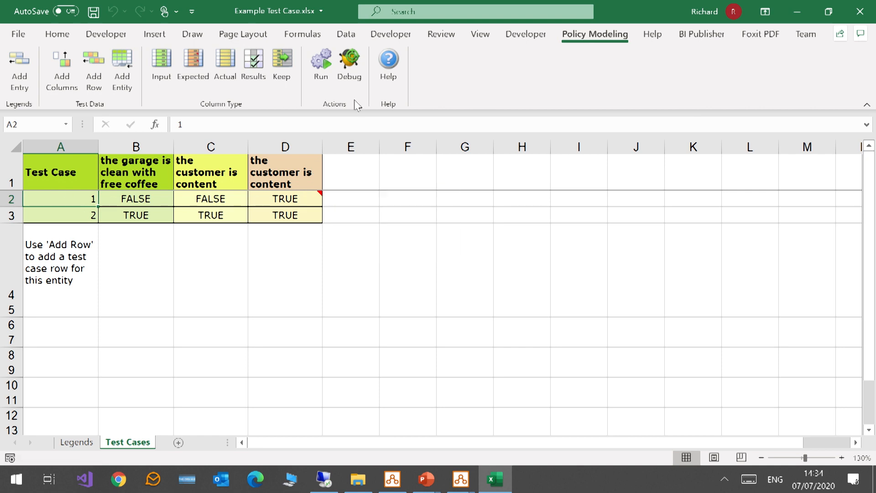
{"action": "left_click", "coordinate": [353, 59]}
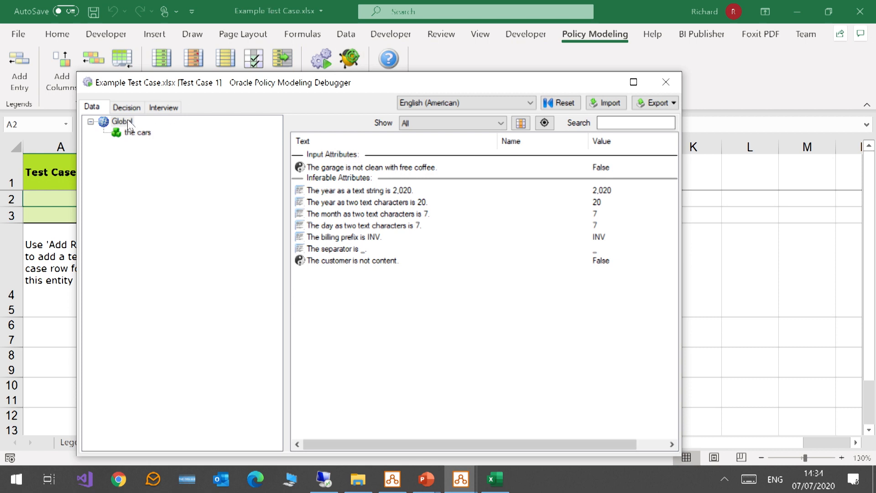
{"action": "left_click", "coordinate": [381, 262]}
{"action": "right_click", "coordinate": [381, 263]}
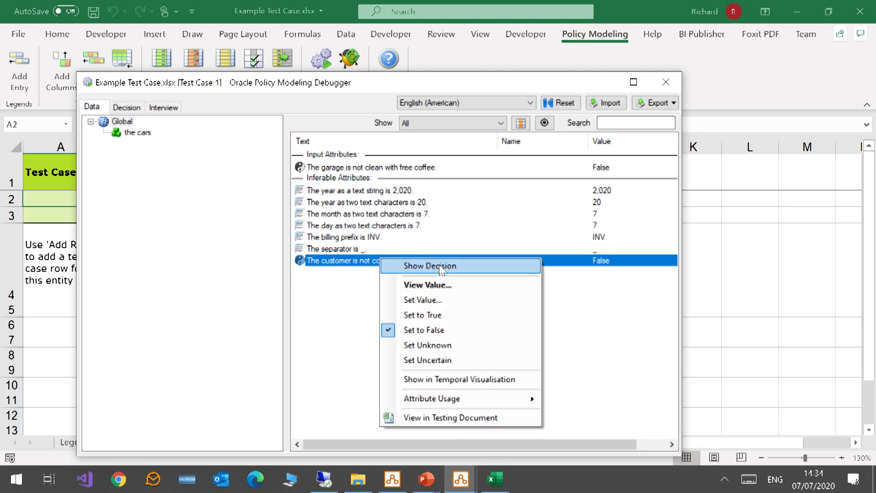
{"action": "left_click", "coordinate": [472, 273]}
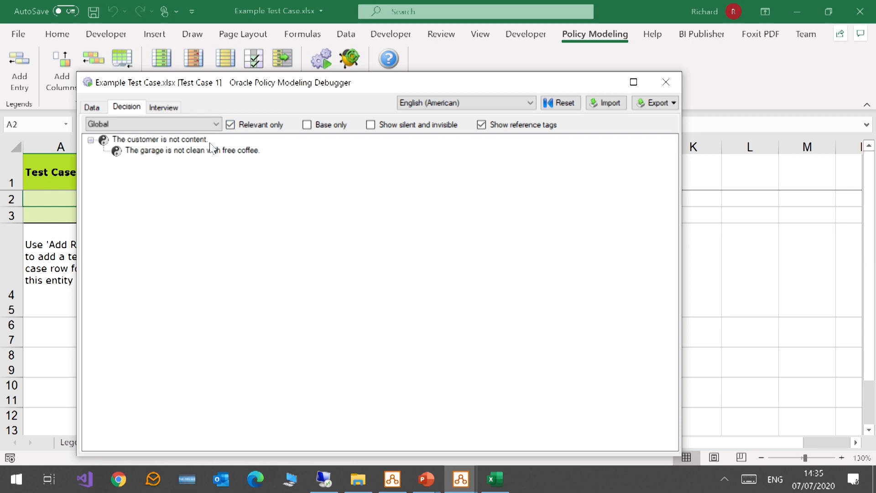
{"action": "left_click", "coordinate": [214, 151]}
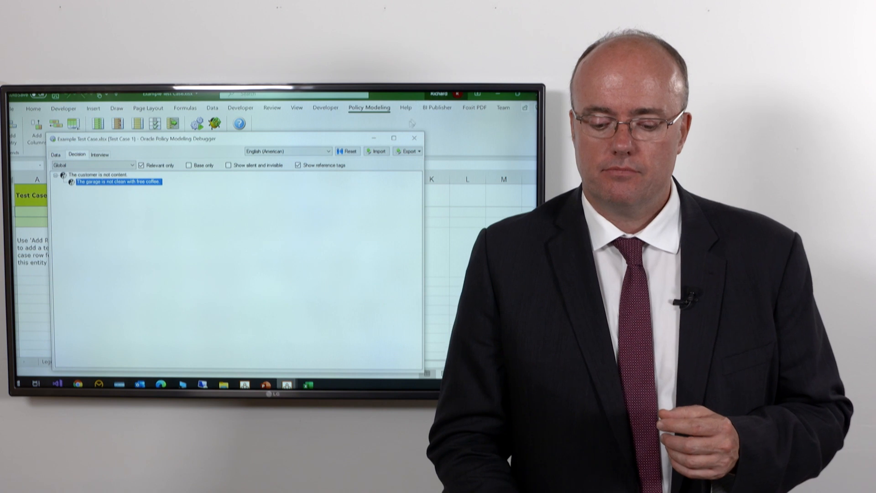
Close the debugger and the test case workbook.
{"action": "left_click", "coordinate": [414, 138]}
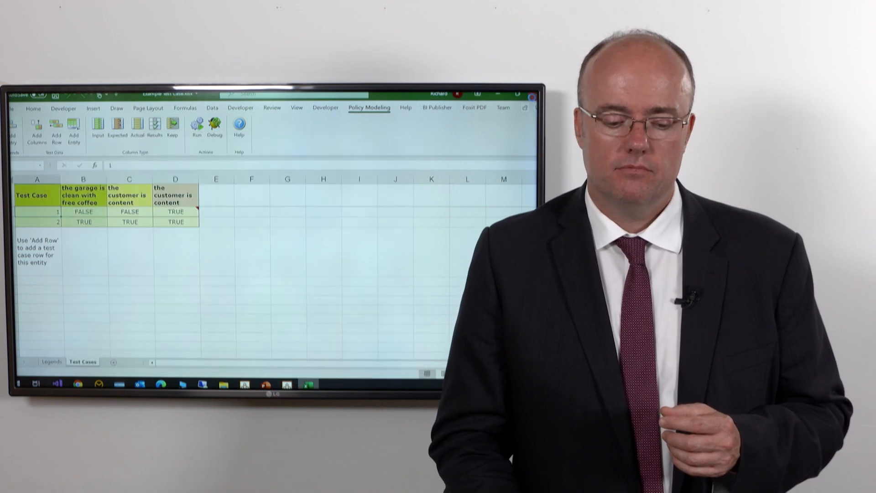
{"action": "left_click", "coordinate": [532, 97]}
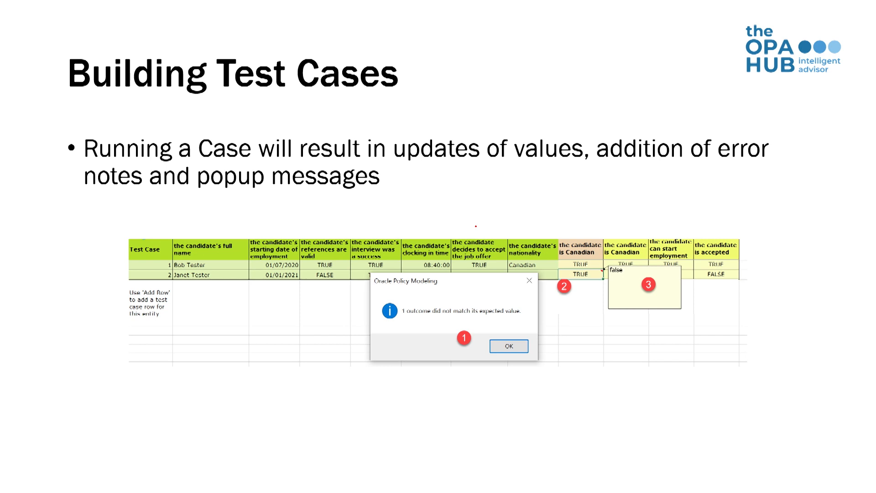
Switch to the Garage2020 Policy Modeling project and run all its test cases.
{"action": "key", "text": "alt+Tab"}
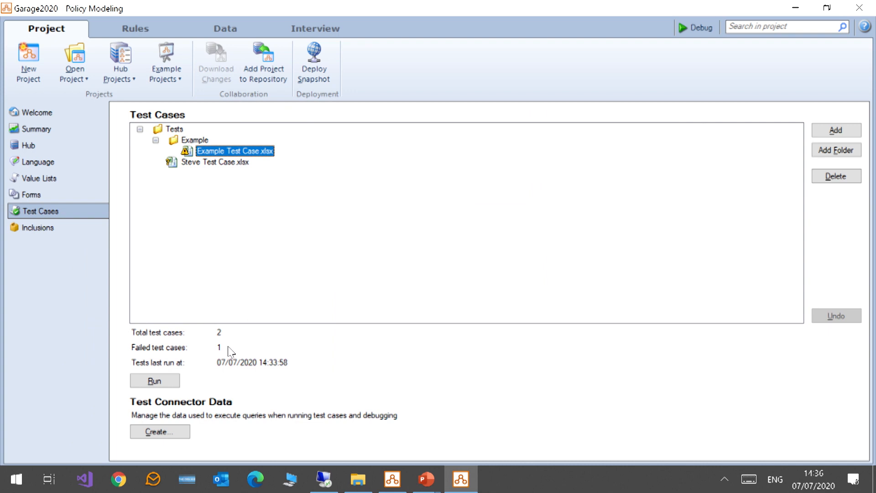
{"action": "left_click", "coordinate": [155, 383]}
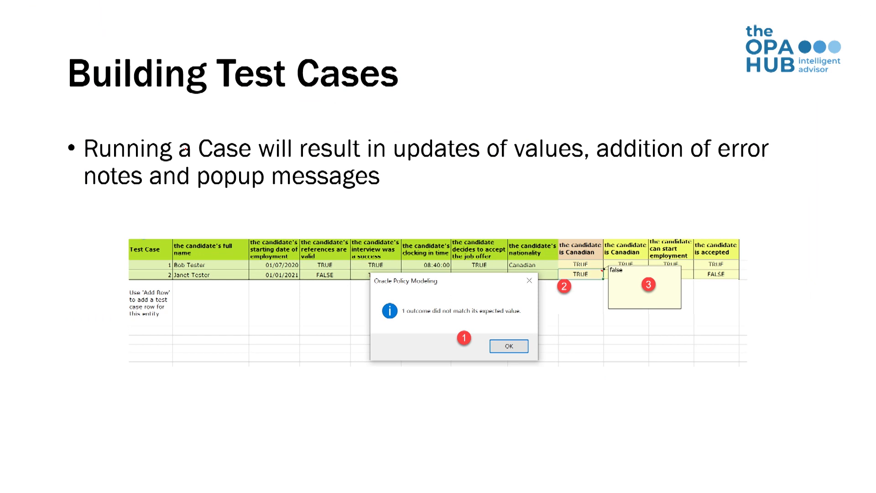
{"action": "key", "text": "Right"}
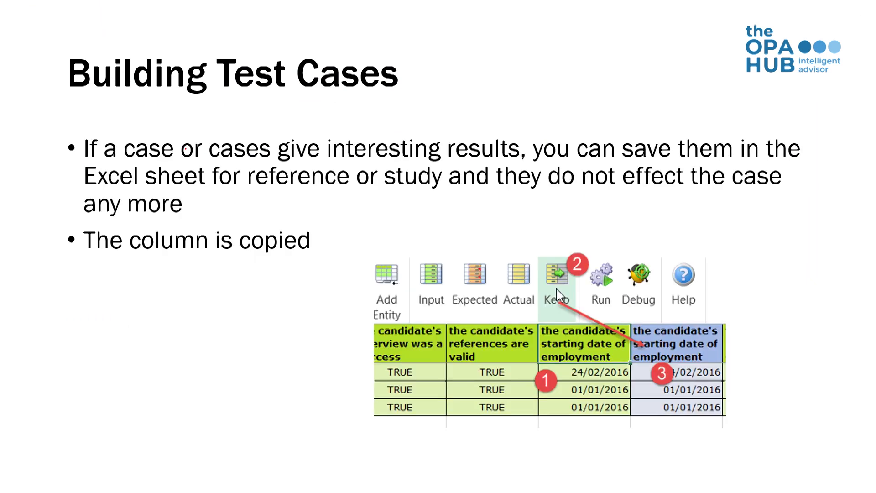